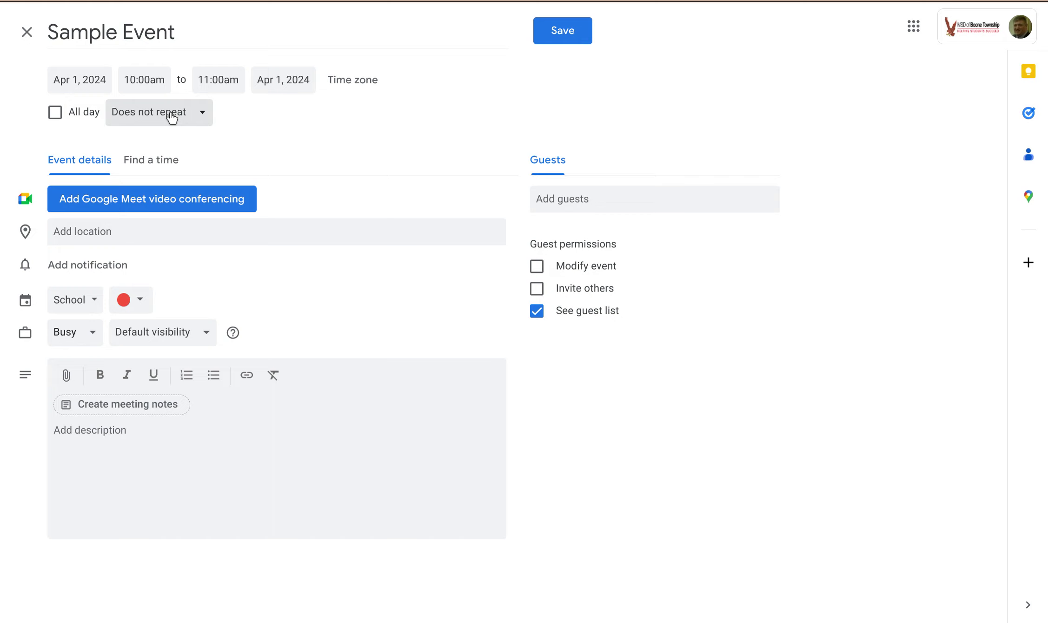
Choose 'Custom...' from Sample Event's recurrence options to reach the Custom recurrence dialog
left_click(199, 119)
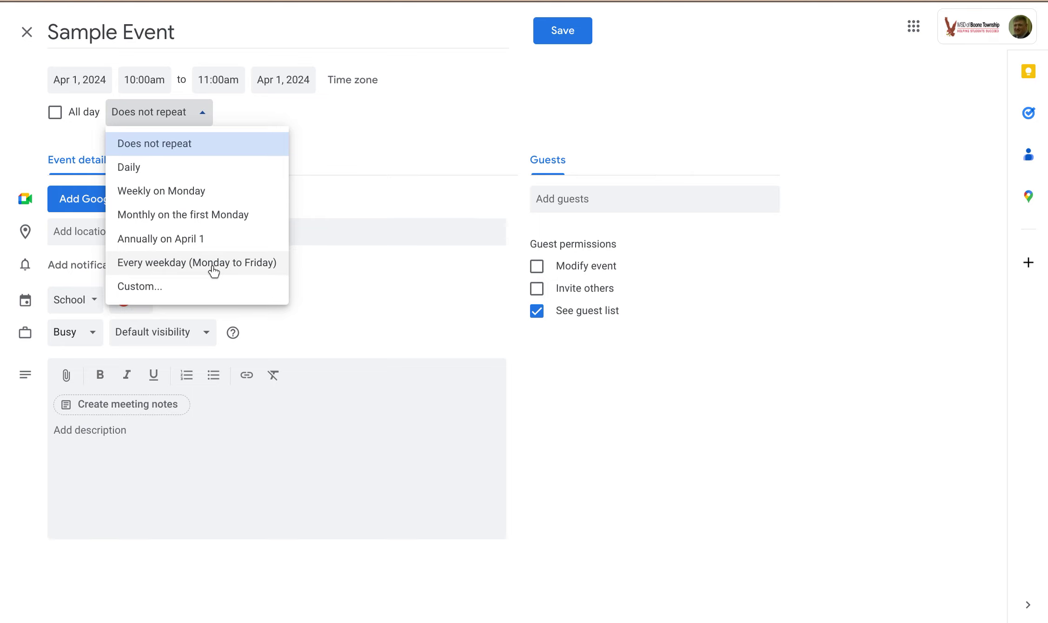
left_click(204, 286)
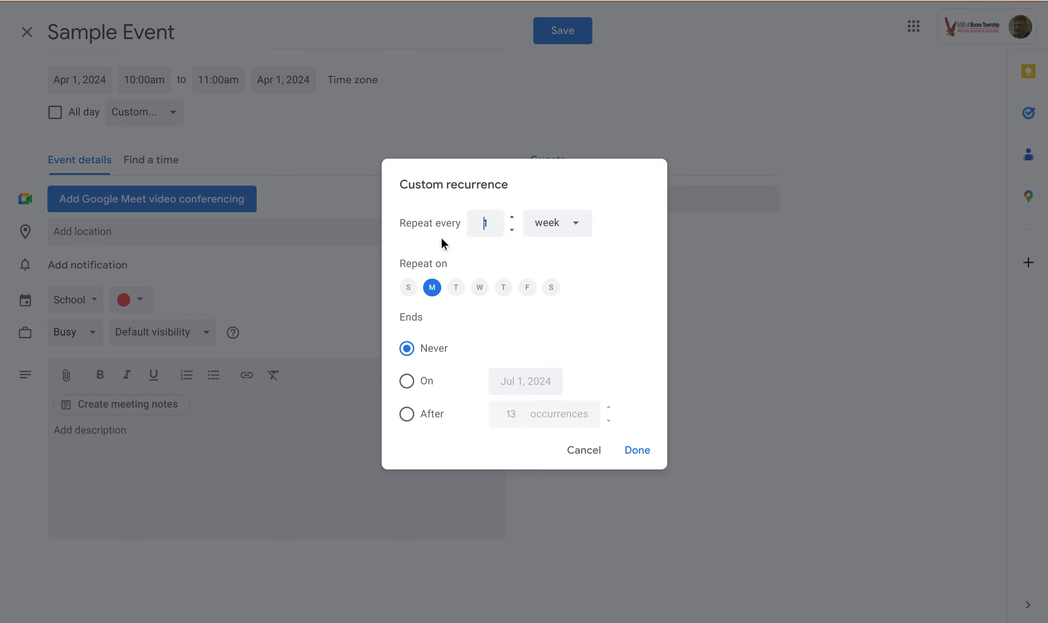
Change the repeat unit from week to day so Sample Event recurs every 1 day
left_click(577, 229)
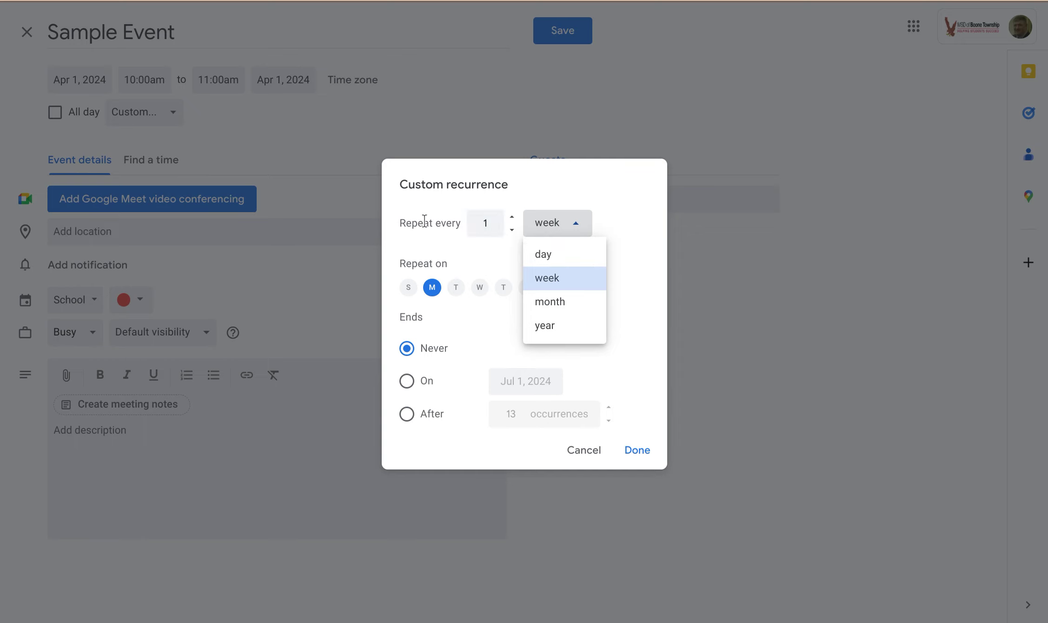
left_click(457, 264)
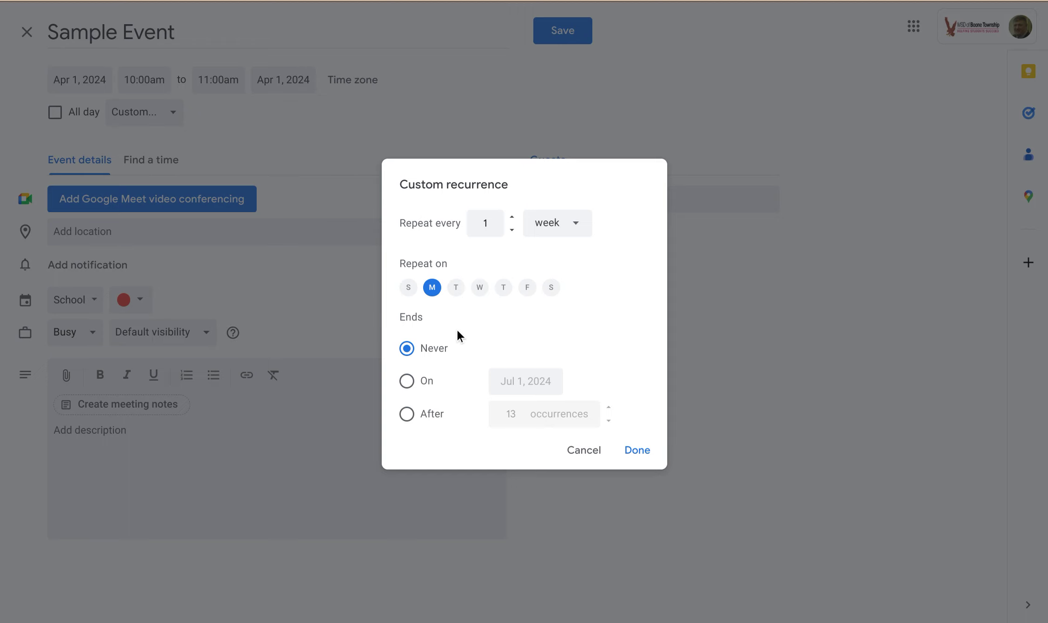
left_click(554, 230)
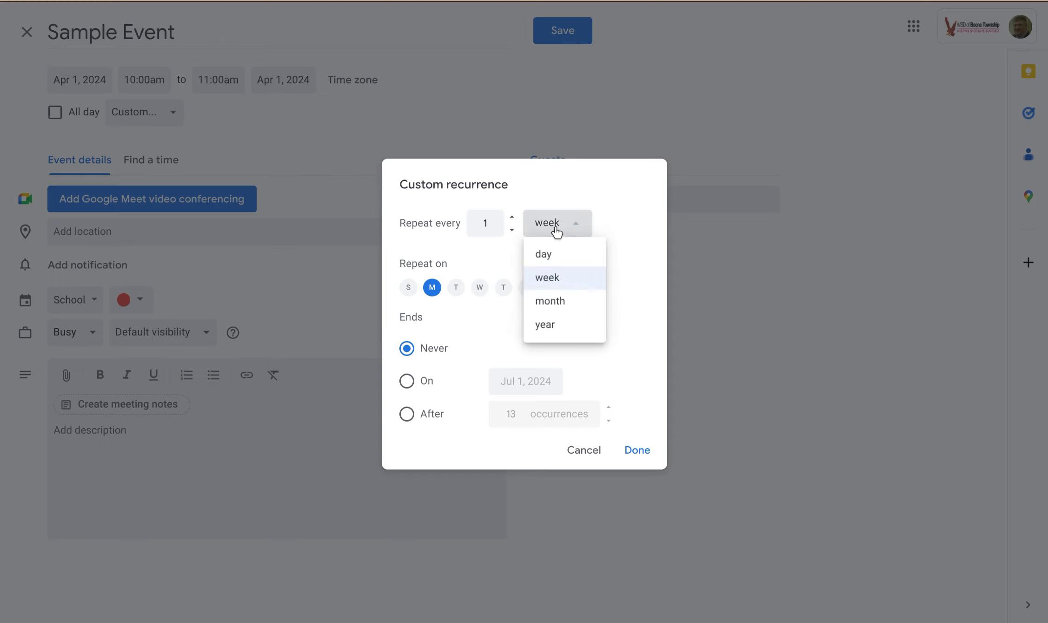
left_click(551, 254)
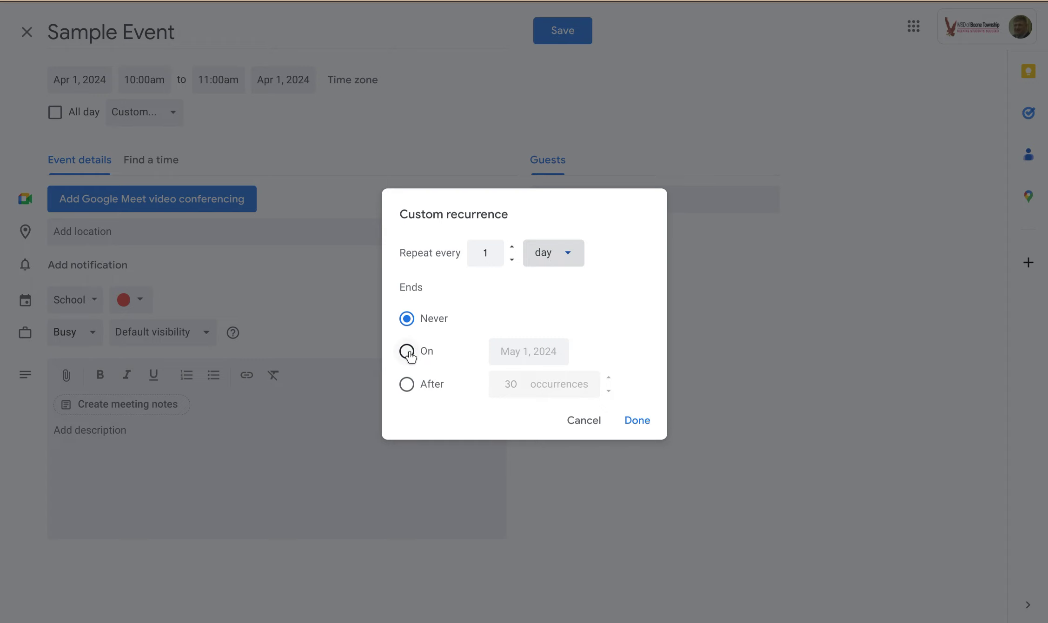
End the daily recurrence after 12 occurrences and confirm with Done
left_click(410, 383)
left_click(608, 392)
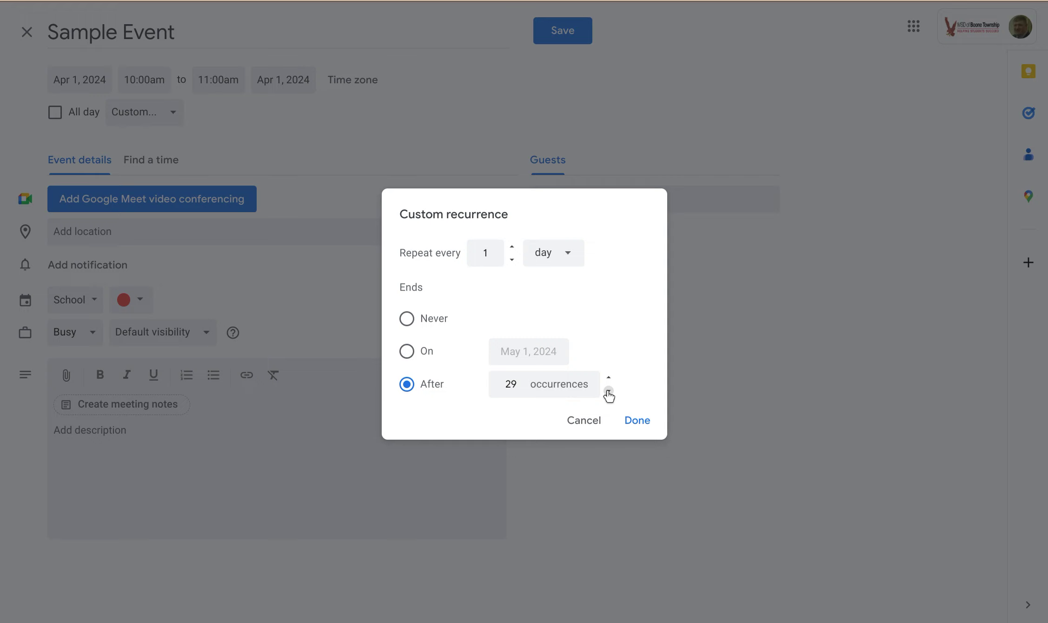
left_click(608, 392)
left_click(608, 392)
left_click(608, 394)
left_click(609, 393)
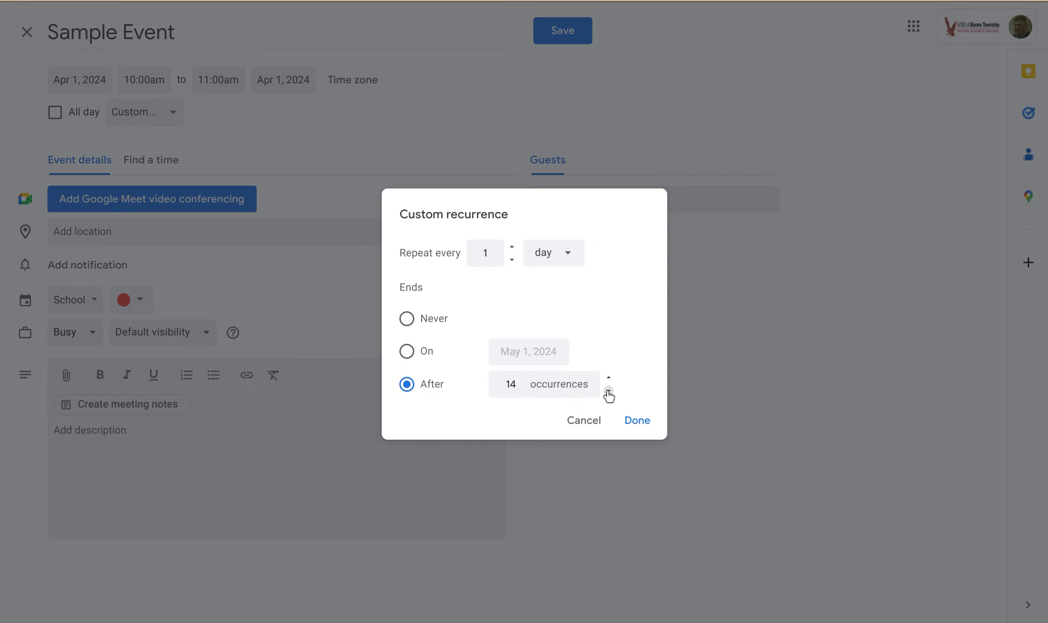
left_click(636, 422)
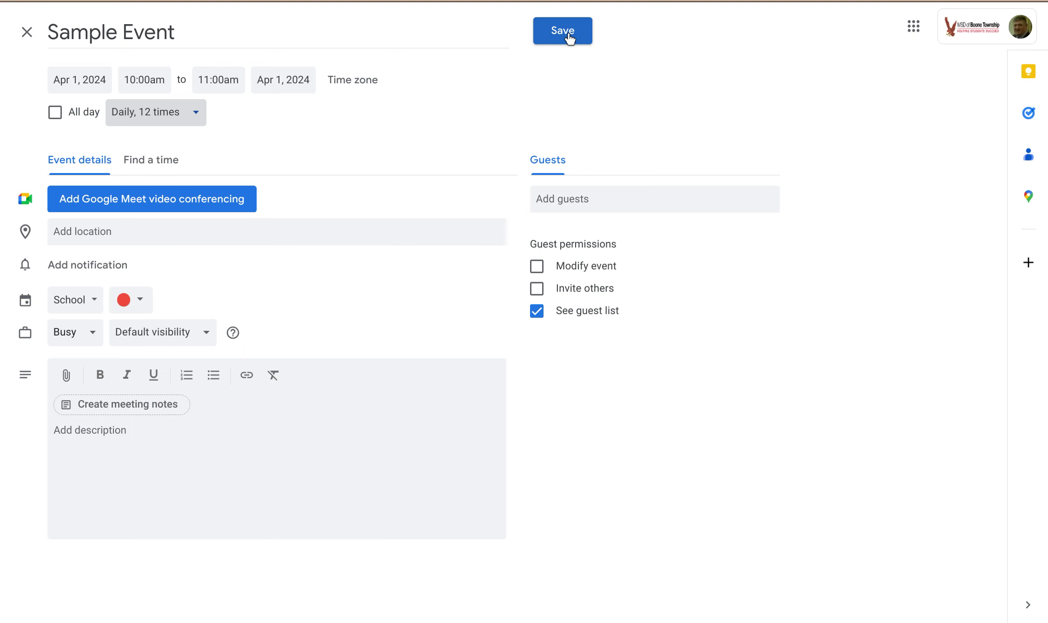
Save Sample Event so it shows at 10am daily from April 1 through April 12
left_click(569, 38)
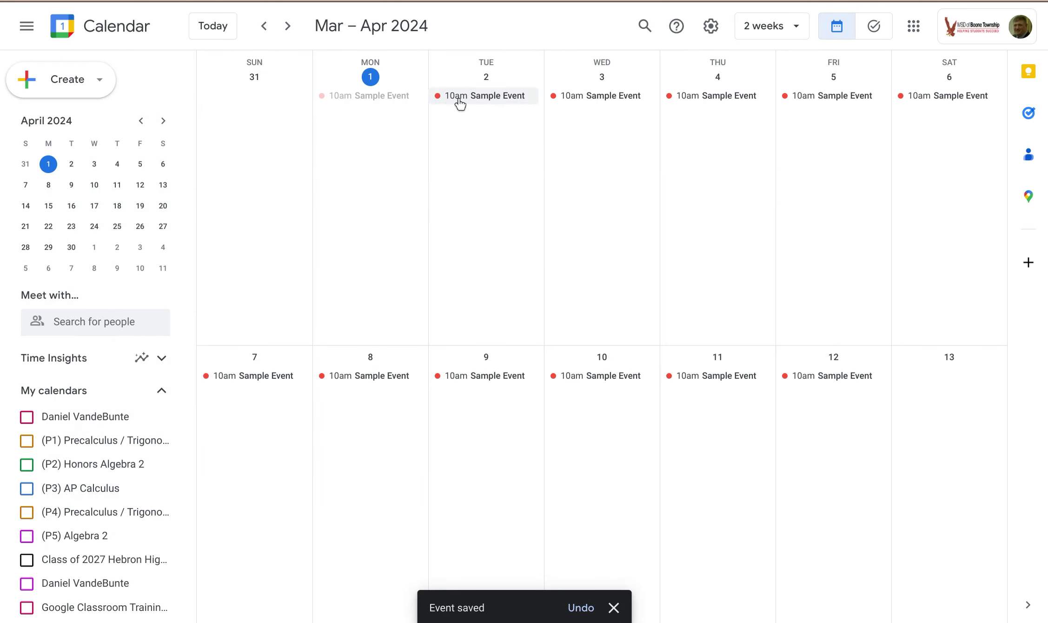